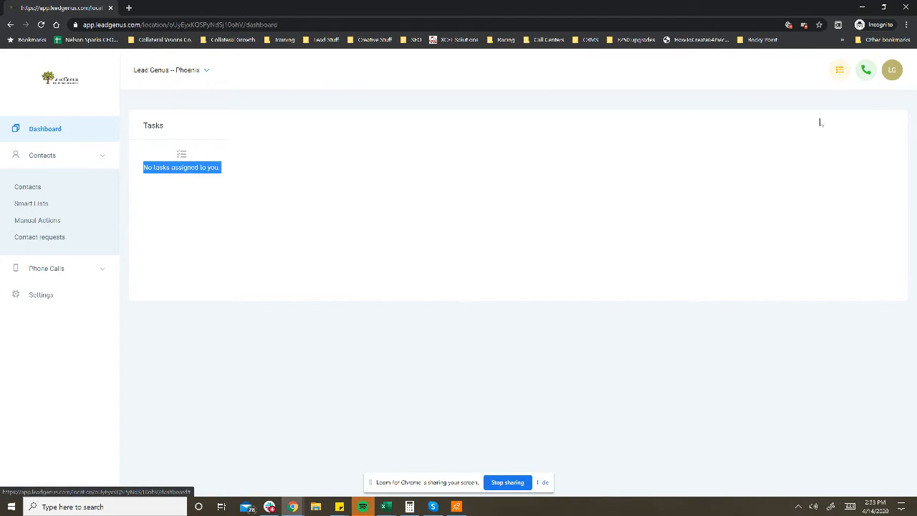
Step: Open the Manual Actions list under Contacts, look through the queued calls and start working the queue
left_click(60, 160)
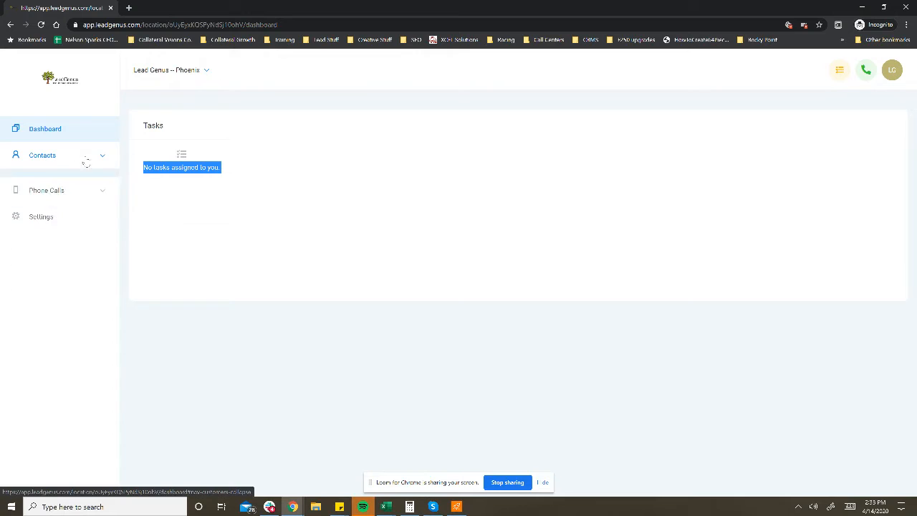
left_click(65, 157)
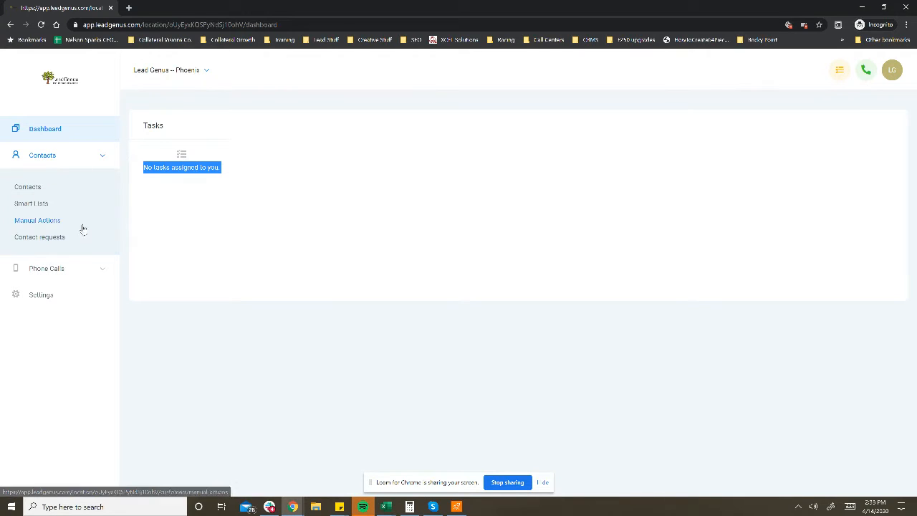
left_click(29, 223)
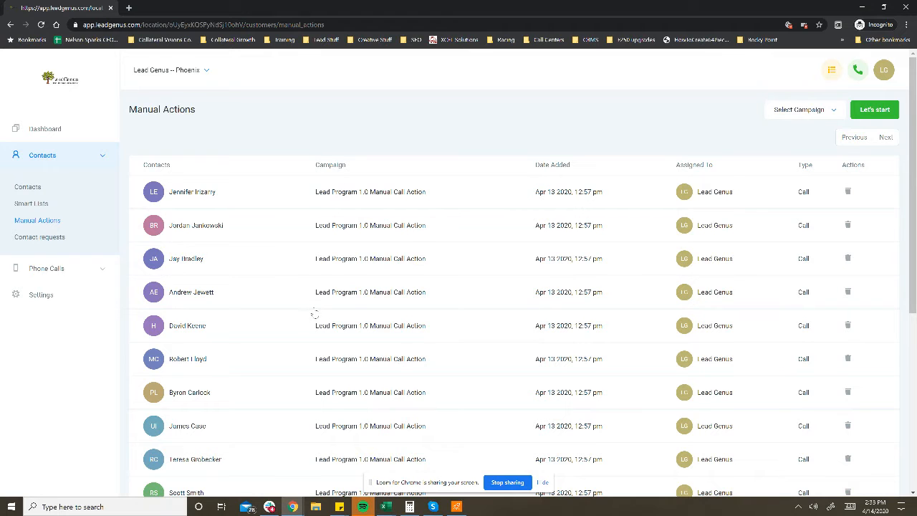
scroll(315, 312, "down", 8)
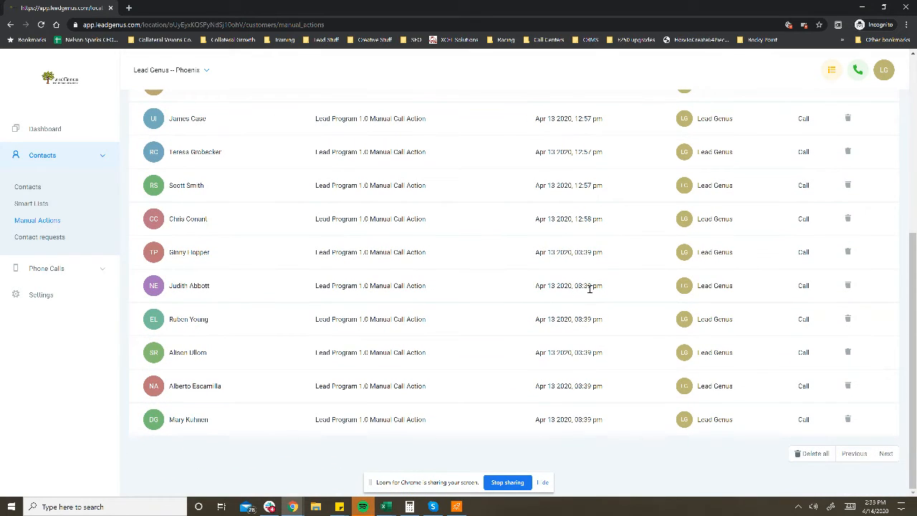
scroll(595, 289, "up", 8)
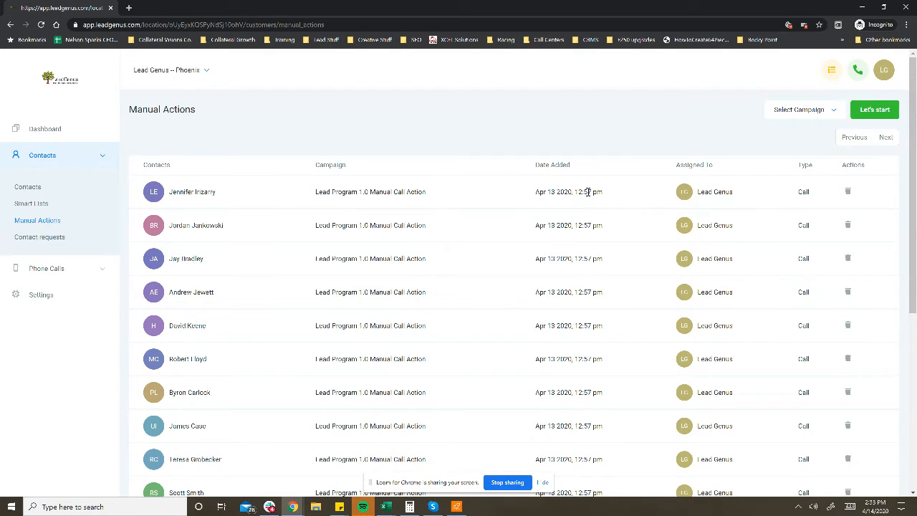
left_click(870, 114)
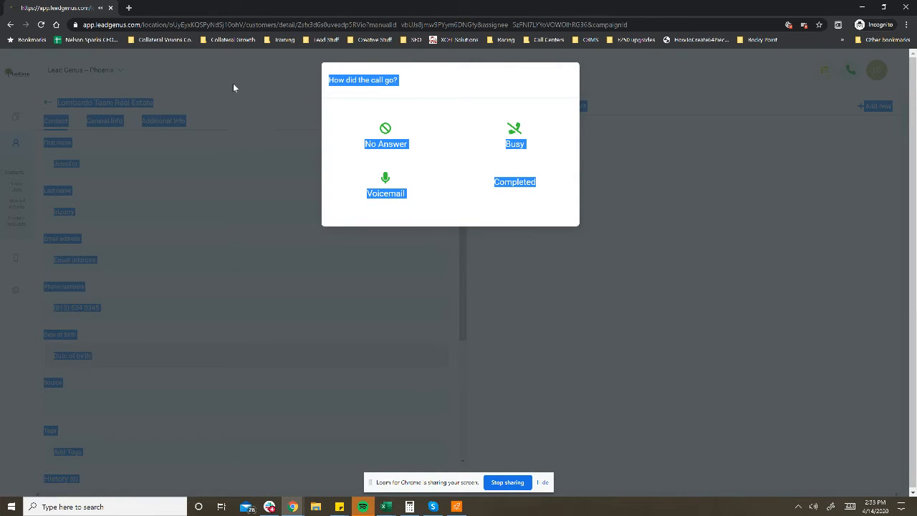
Step: Record the call's outcome as No Answer and pause the automatic advance to the next lead
left_click(233, 84)
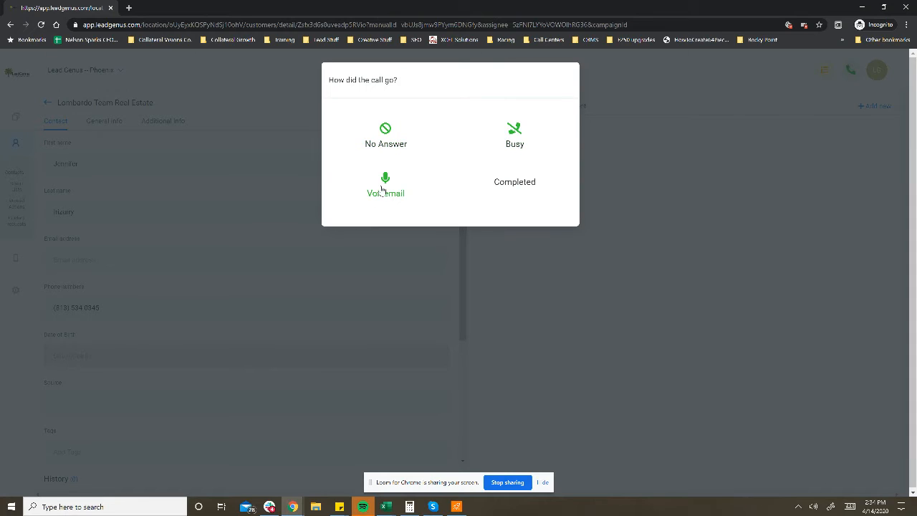
left_click(386, 138)
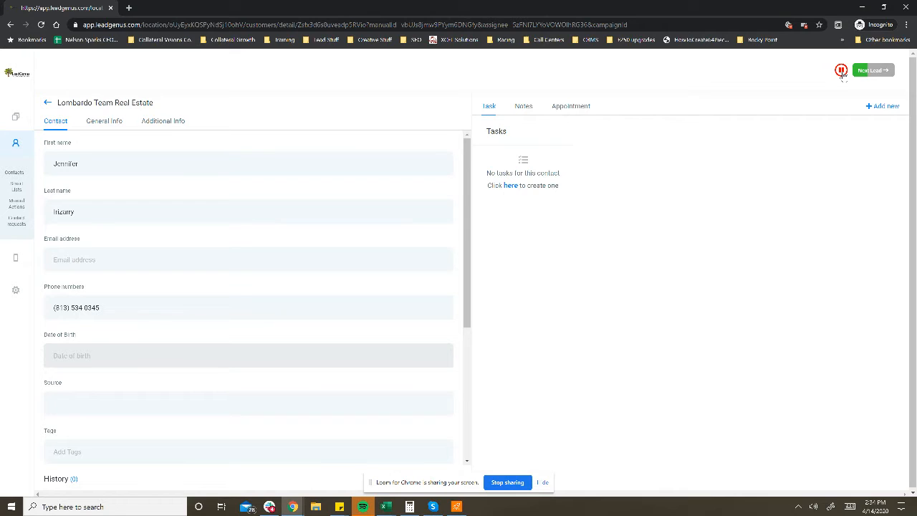
left_click(841, 72)
Step: Review the lead's contact details, general info and additional info
scroll(150, 314, "down", 3)
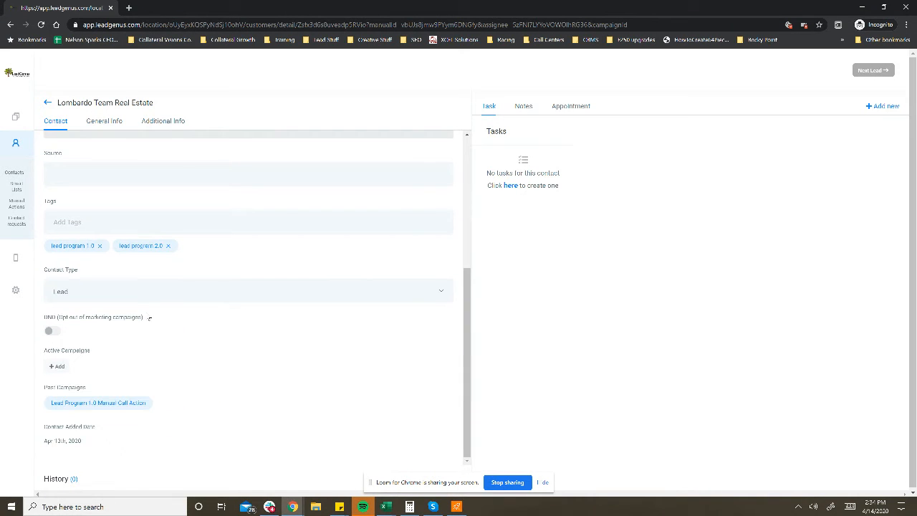
scroll(150, 318, "up", 3)
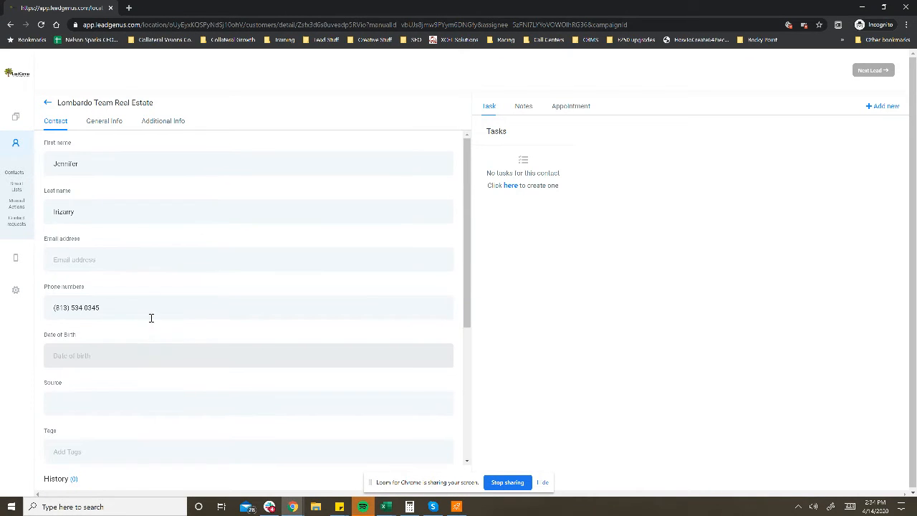
left_click(108, 123)
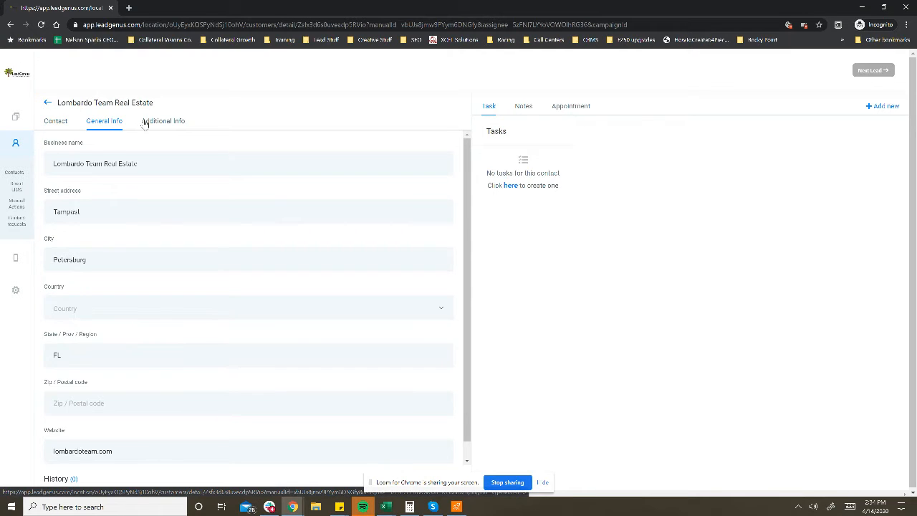
left_click(166, 122)
left_click(100, 126)
scroll(200, 314, "down", 1)
scroll(199, 314, "up", 1)
Step: Create a note on the lead and enter the draft text "FAX Number"
left_click(530, 109)
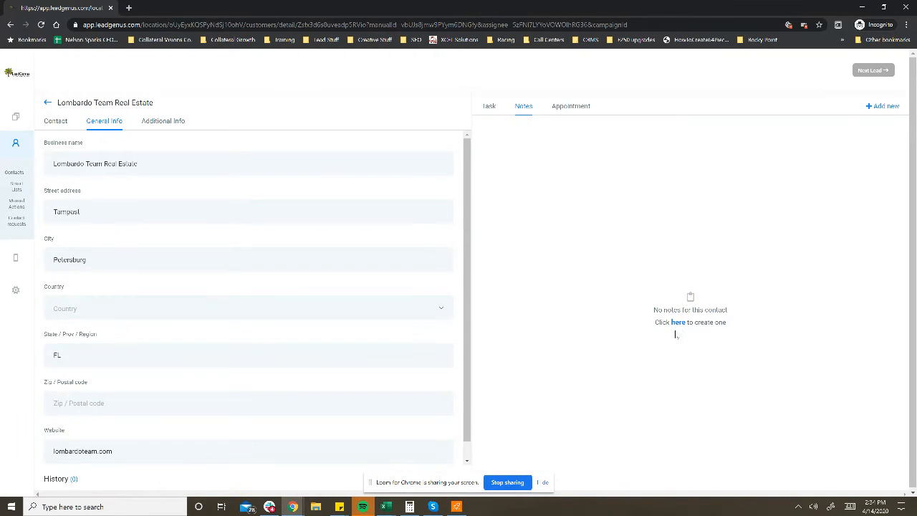
left_click(678, 324)
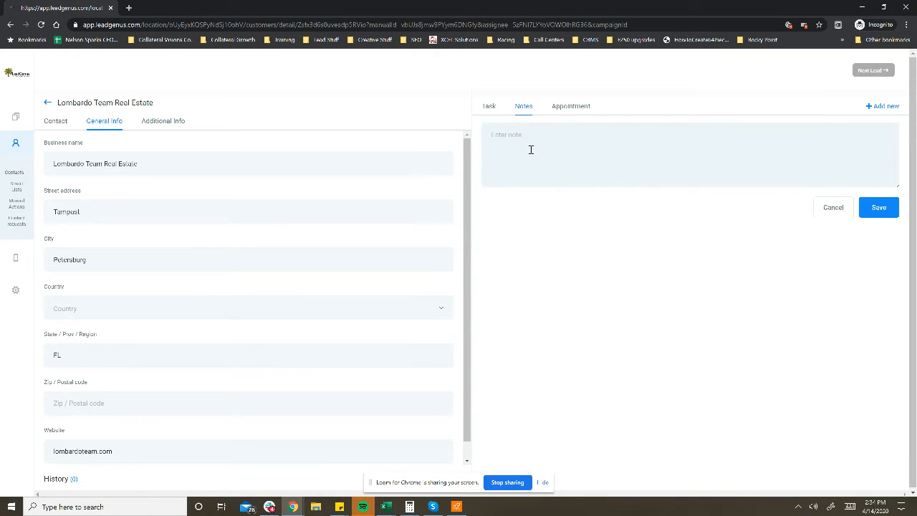
type("I AX Number")
Step: Switch on the contact's DND opt-out from marketing campaigns and switch it back off
scroll(176, 225, "down", 1)
left_click(62, 120)
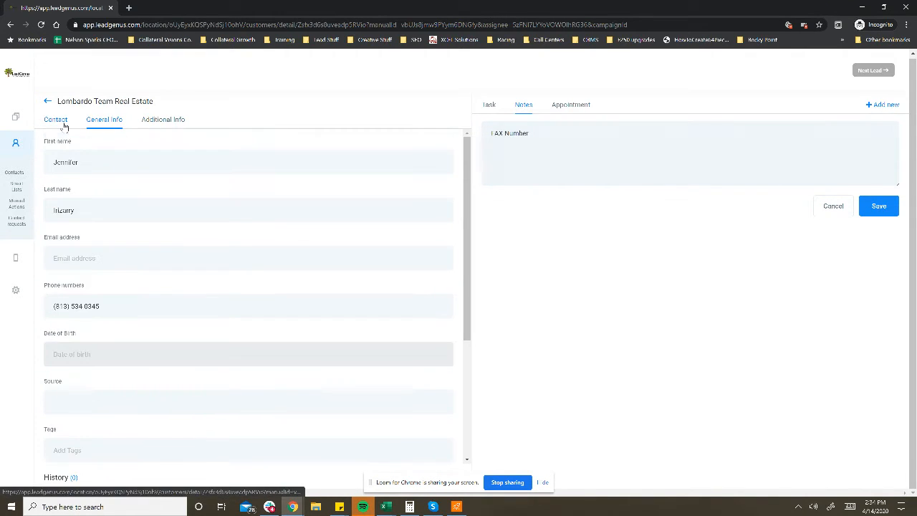
scroll(163, 252, "down", 3)
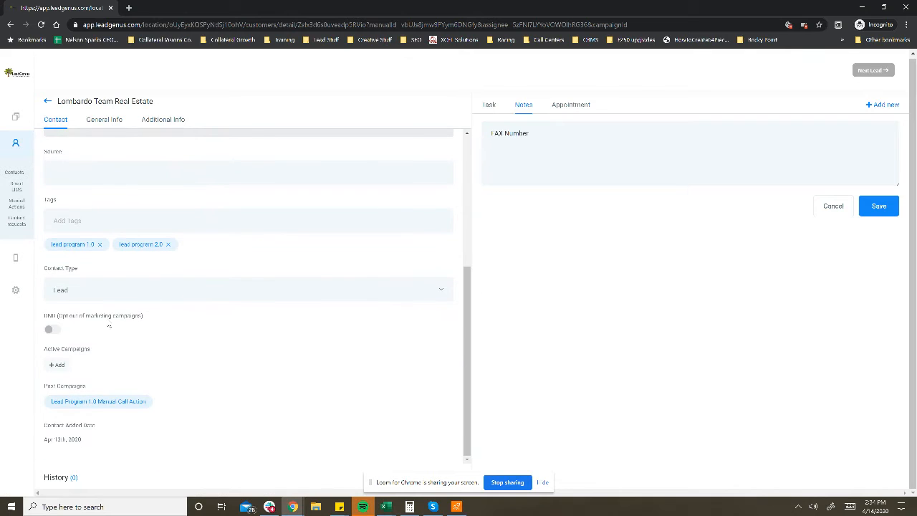
left_click(54, 328)
scroll(337, 365, "down", 1)
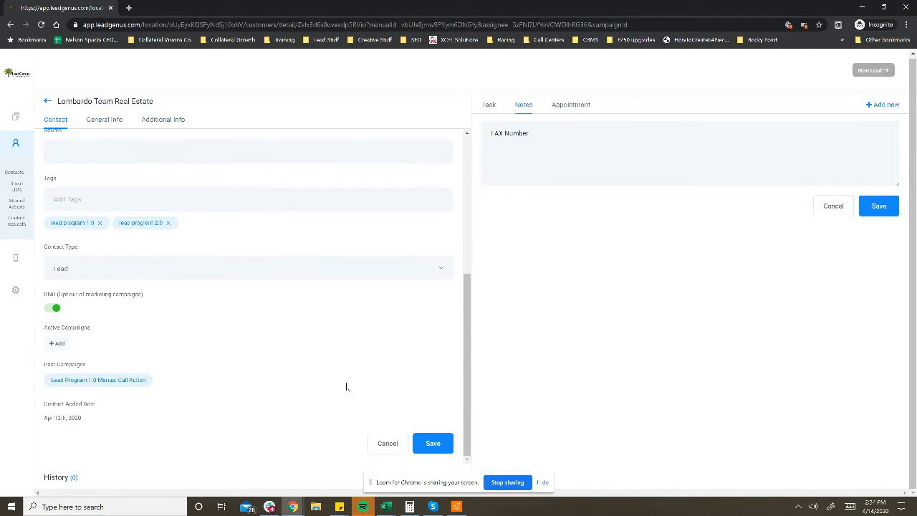
left_click(50, 310)
scroll(172, 311, "up", 5)
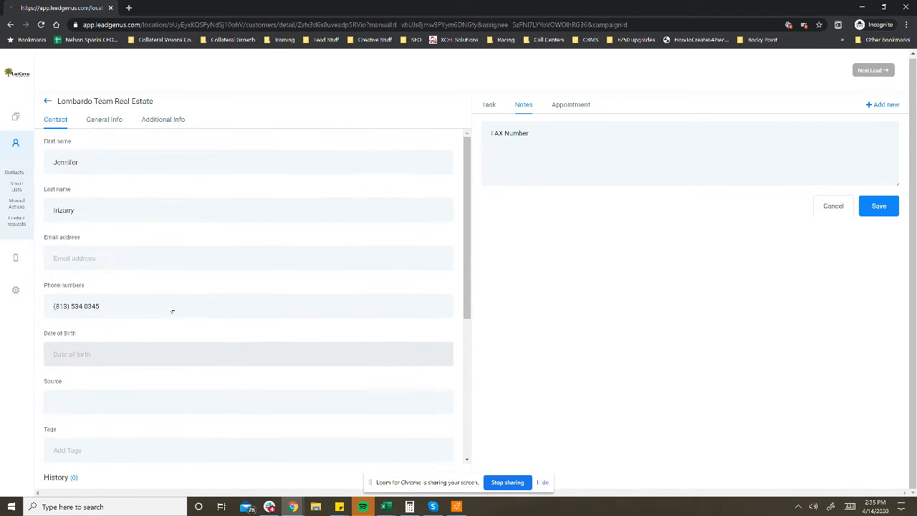
Step: Replace the contact's first name with a different first name
scroll(179, 313, "down", 3)
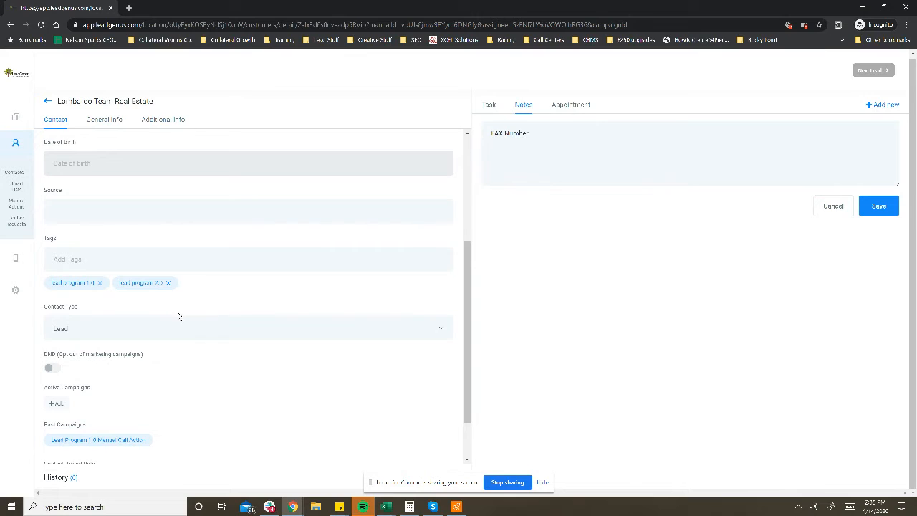
scroll(179, 316, "up", 5)
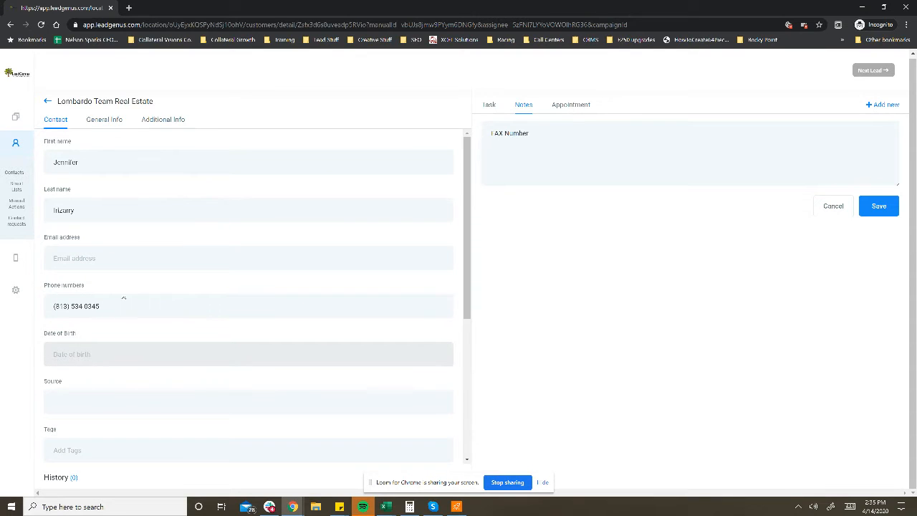
left_click(92, 162)
key("BackSpace")
double_click(84, 164)
type("Jen")
Step: Replace the draft note with one naming the account holder, followed by "not interest. Has signa", and save it
left_click(617, 134)
key("ctrl+a")
key("BackSpace")
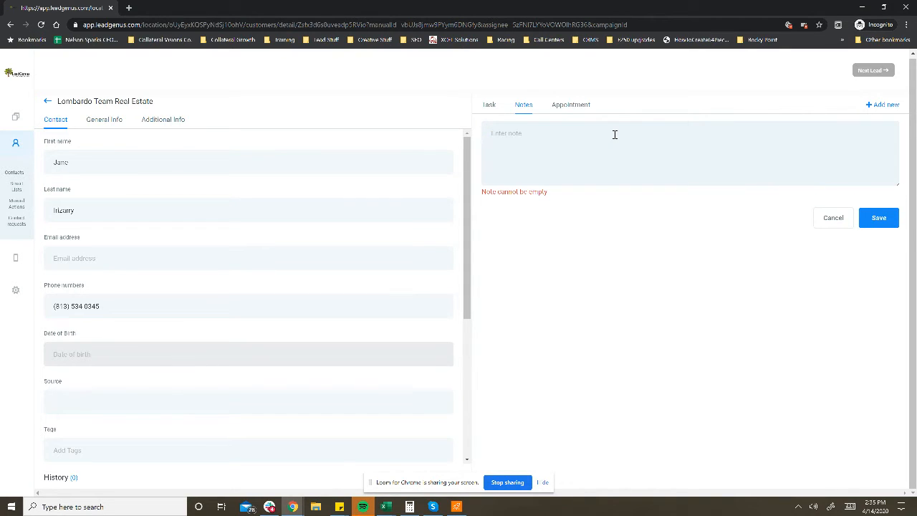
type("Ac")
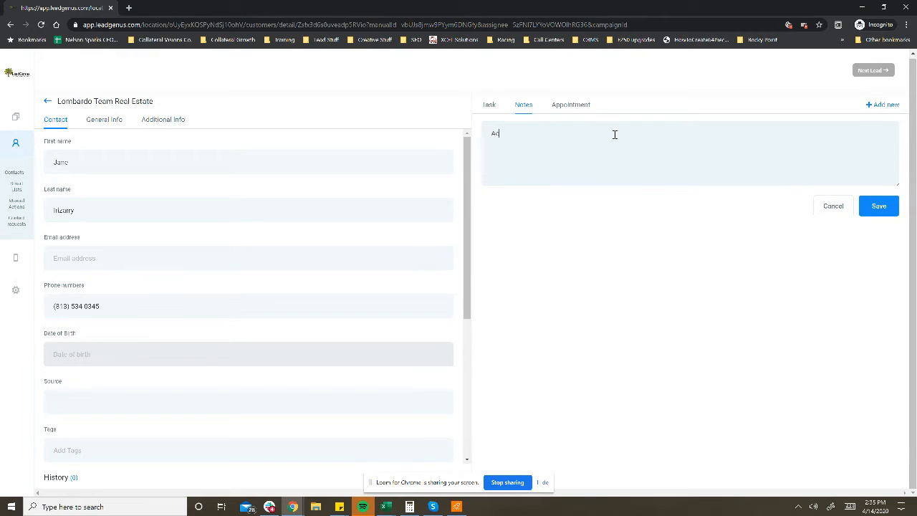
type("count hold")
type(" is Jain")
type("ne ")
type(", not inte")
type("rest")
type(". Has signa")
left_click(886, 209)
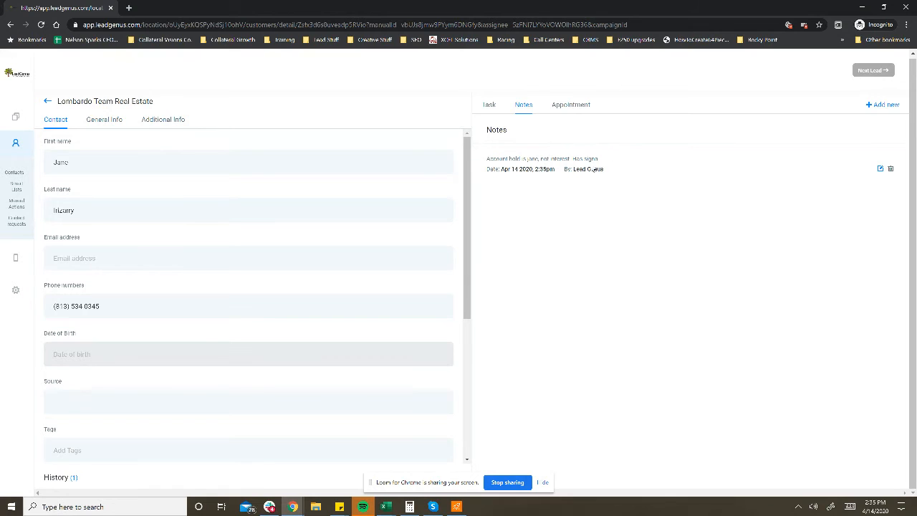
left_click_drag(487, 170, 604, 169)
left_click(587, 170)
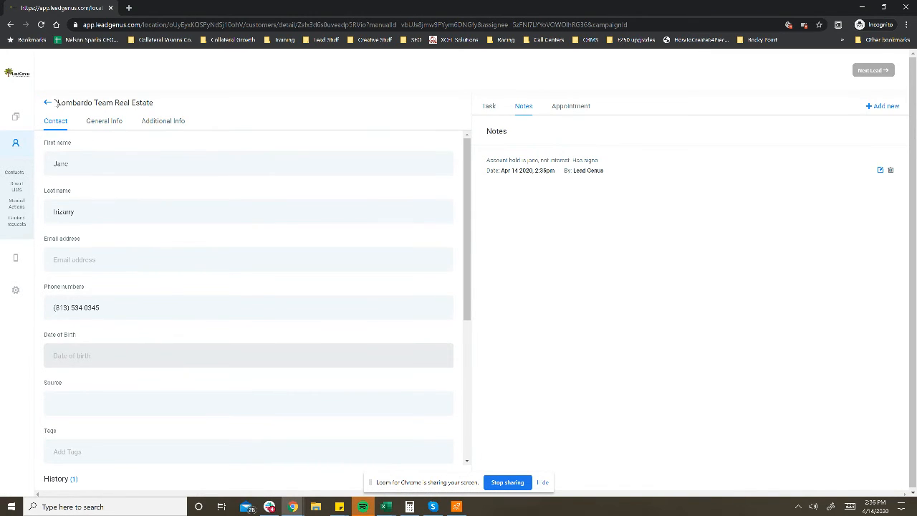
Step: Toggle the contact's DND marketing opt-out on and off repeatedly, leaving it off
scroll(98, 276, "down", 4)
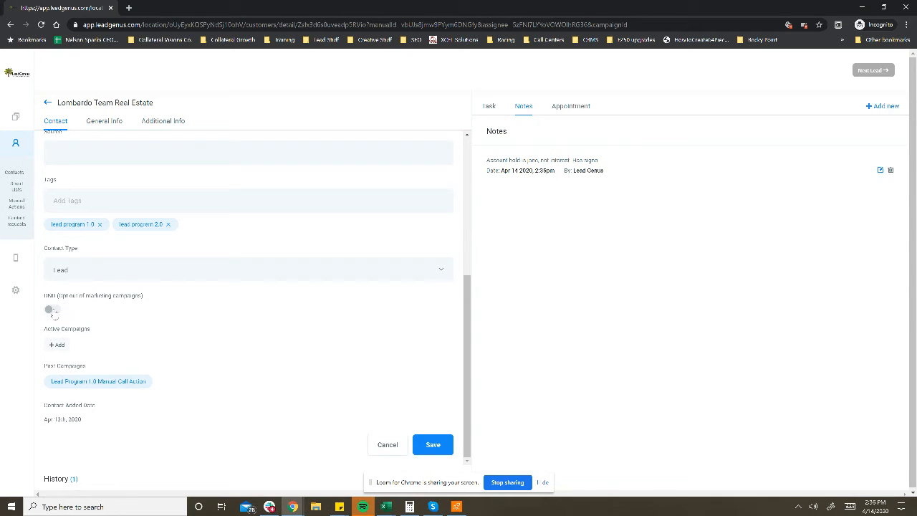
left_click(51, 311)
left_click(54, 311)
left_click(55, 311)
left_click(55, 311)
scroll(337, 380, "up", 5)
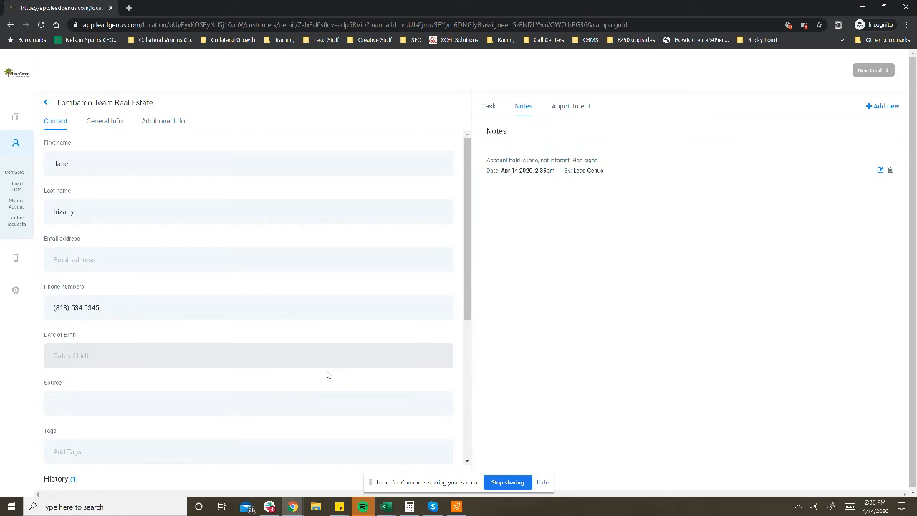
Step: Look through the lead's general business information and return to its contact details
mouse_move(294, 507)
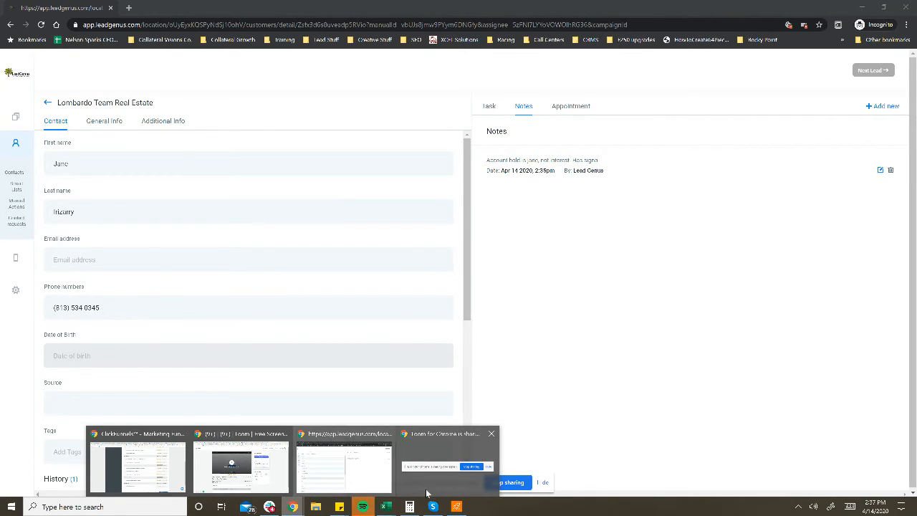
left_click(374, 471)
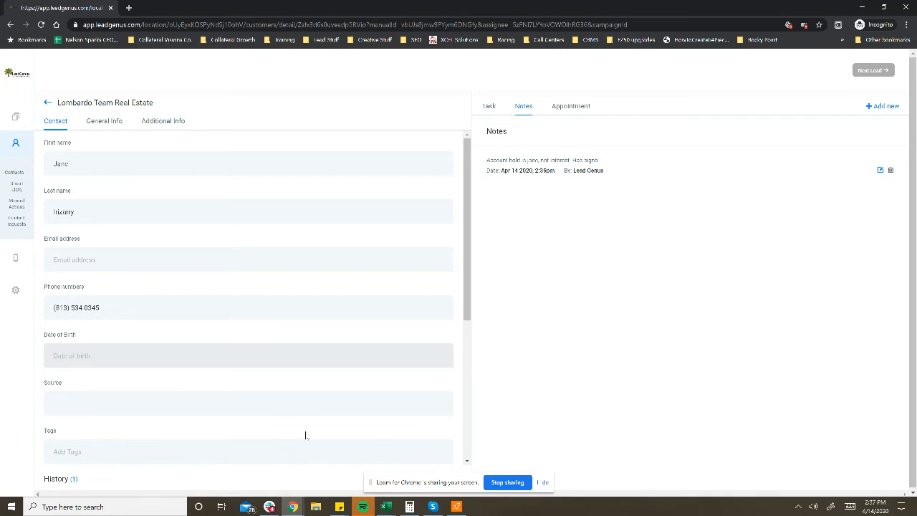
left_click(104, 121)
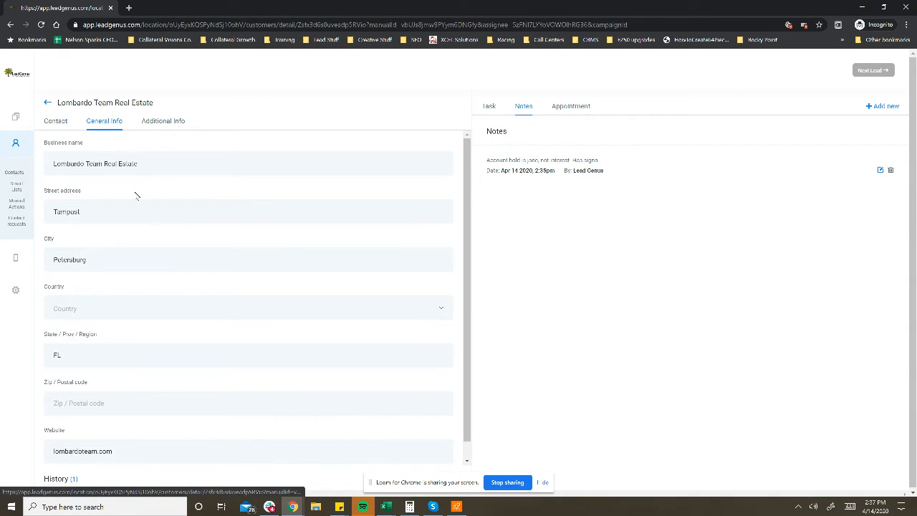
scroll(145, 229, "down", 1)
scroll(93, 179, "up", 1)
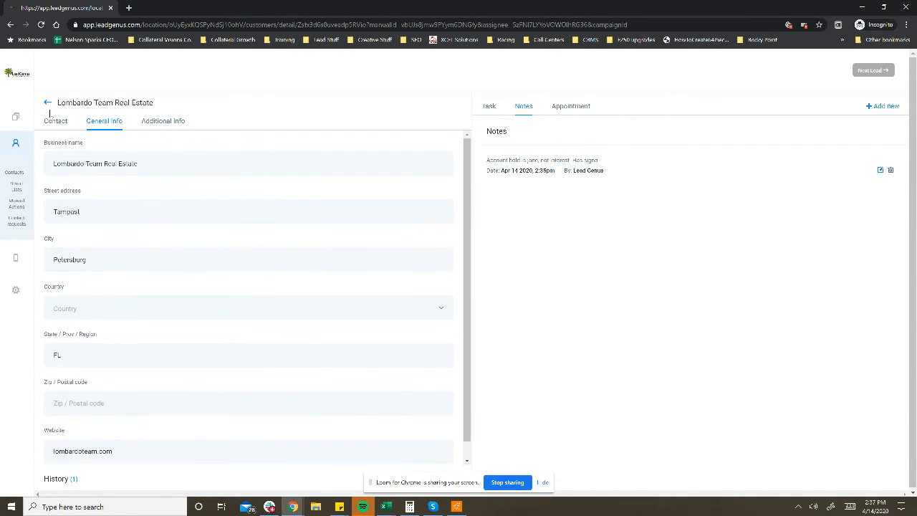
left_click(57, 126)
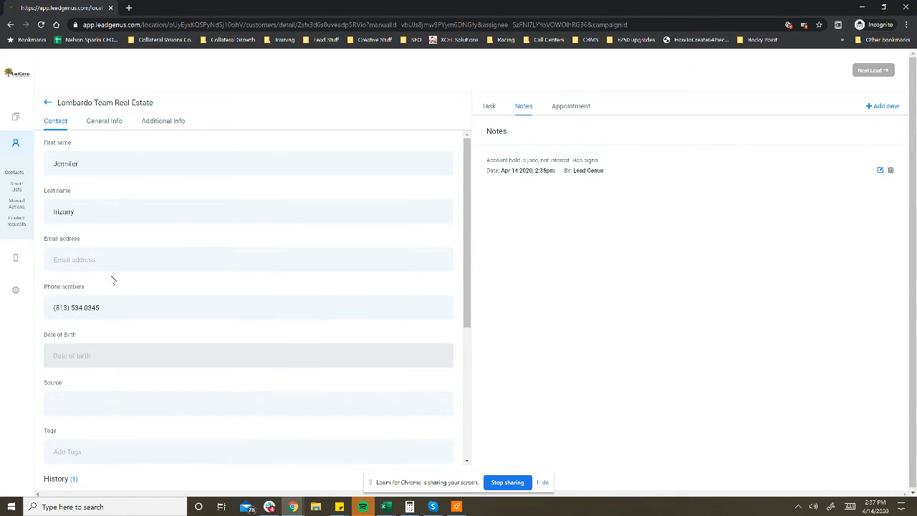
Step: Fill in the contact's date of birth by choosing its year, month and day
scroll(108, 286, "down", 3)
left_click(66, 214)
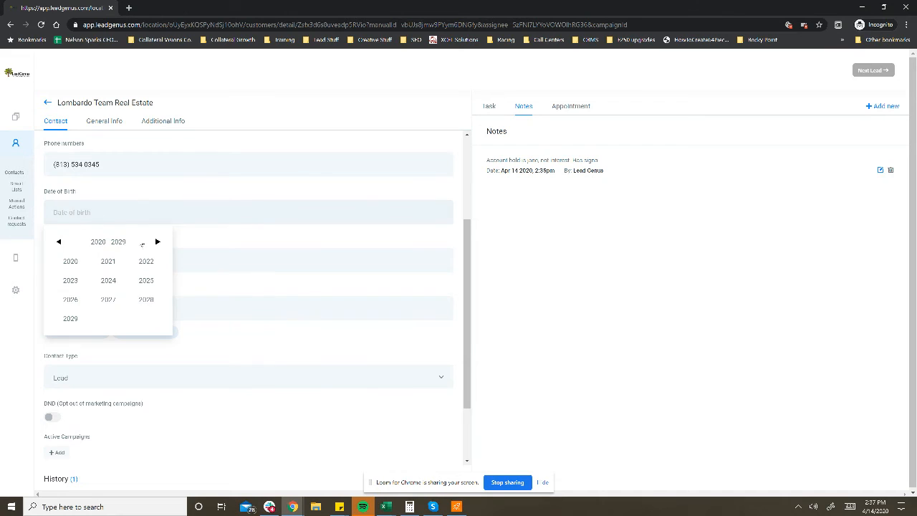
left_click(157, 202)
left_click(116, 216)
left_click(154, 210)
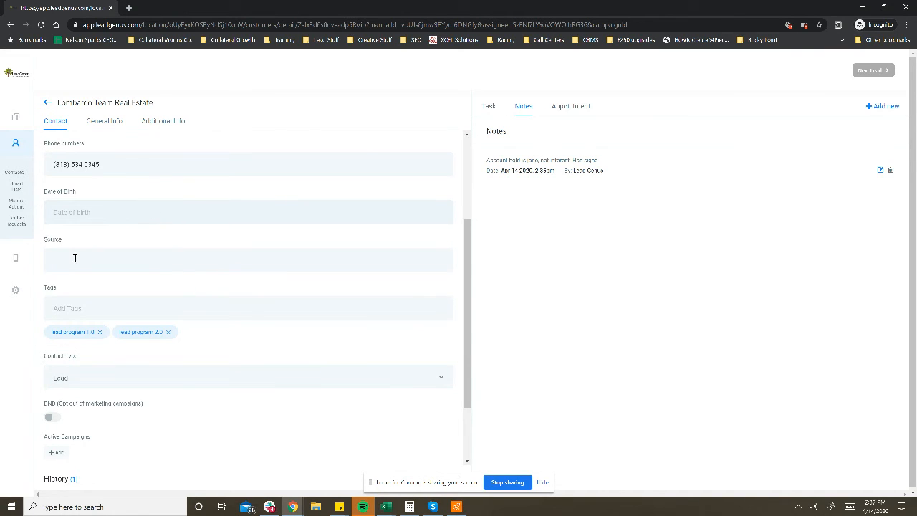
left_click(91, 212)
left_click(108, 262)
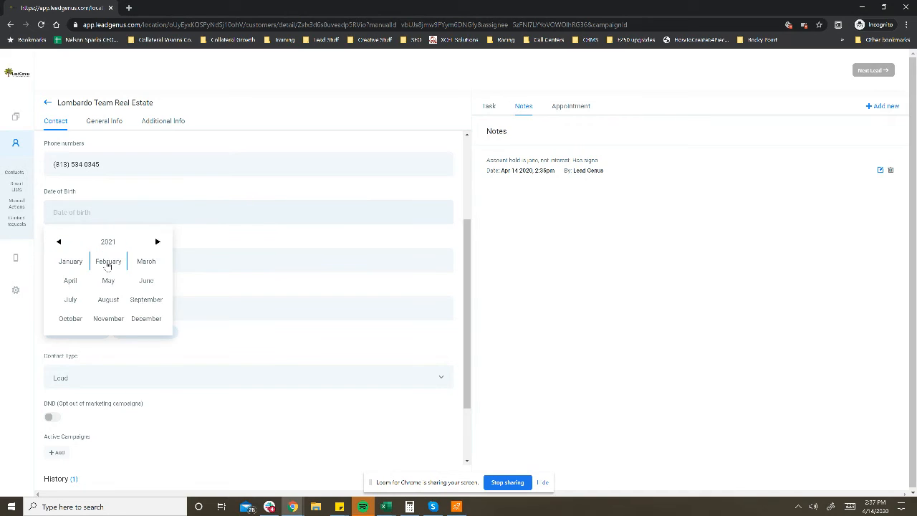
left_click(108, 263)
left_click(108, 280)
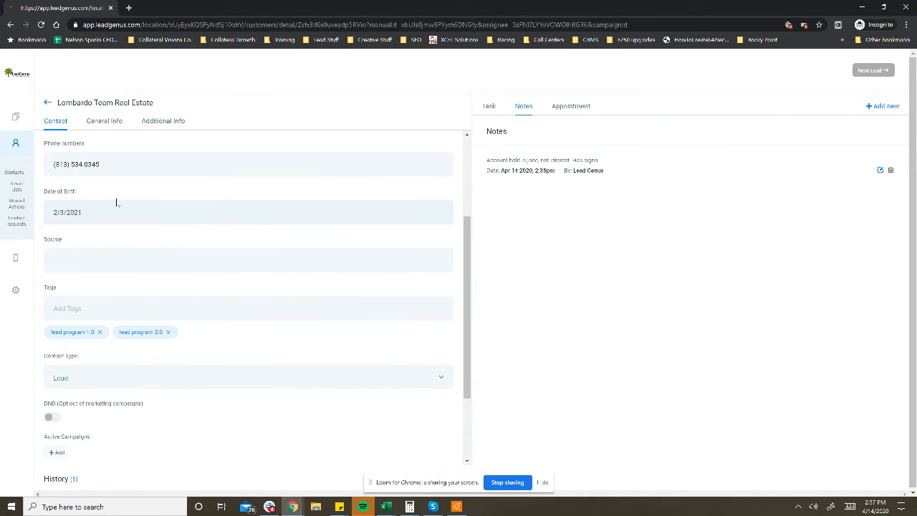
left_click(92, 211)
left_click(107, 198)
scroll(80, 266, "down", 2)
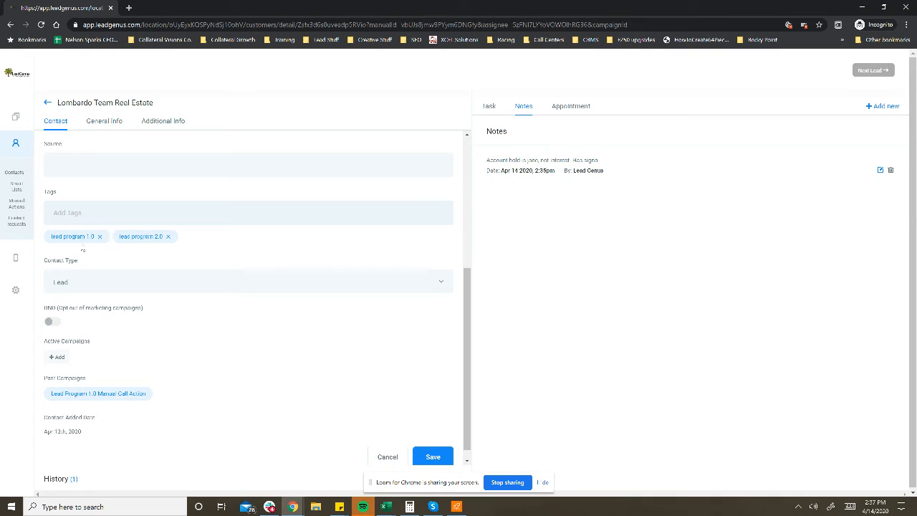
Step: Check the Contact Type options, leaving it as Lead, look over the remaining contact fields and save the contact
left_click(96, 290)
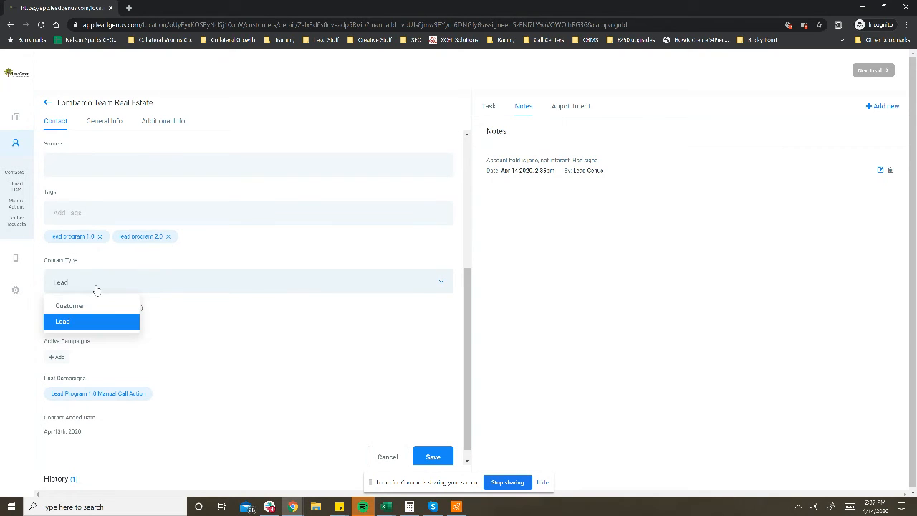
left_click(98, 291)
scroll(119, 328, "down", 1)
scroll(125, 331, "down", 1)
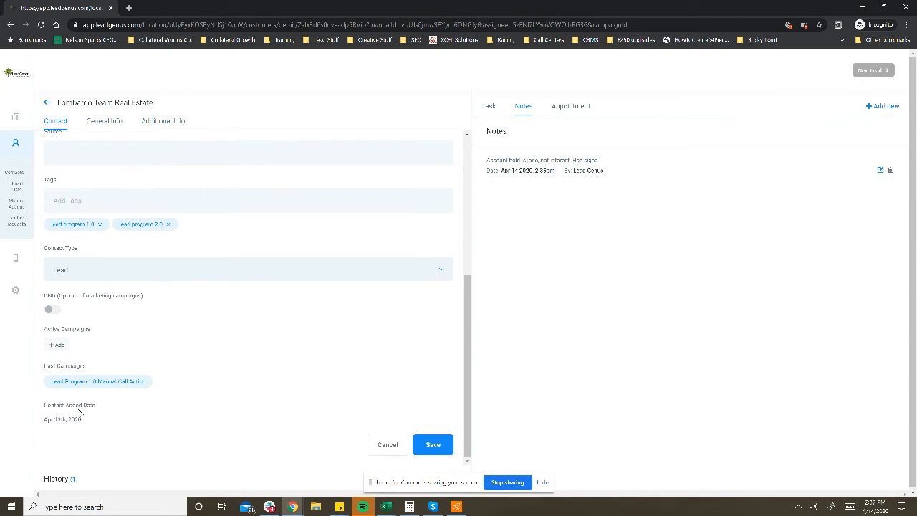
scroll(266, 407, "up", 4)
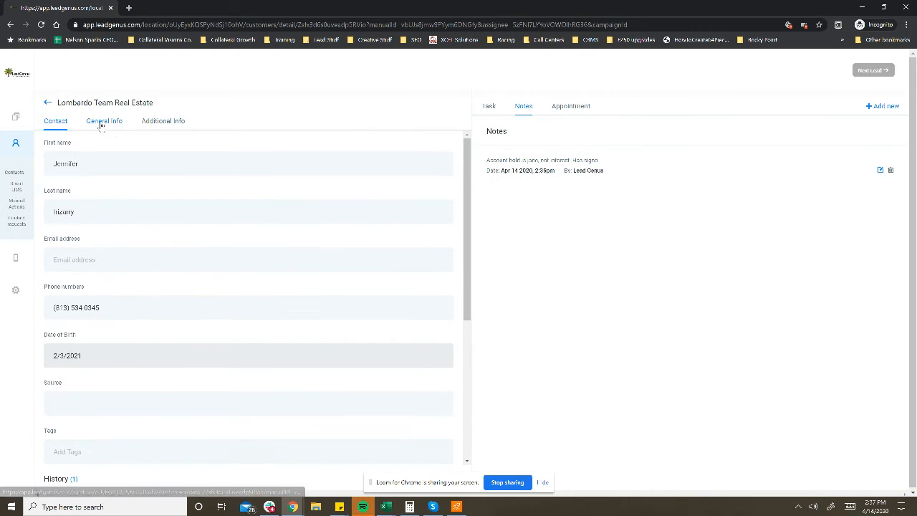
scroll(375, 396, "down", 4)
scroll(144, 308, "up", 4)
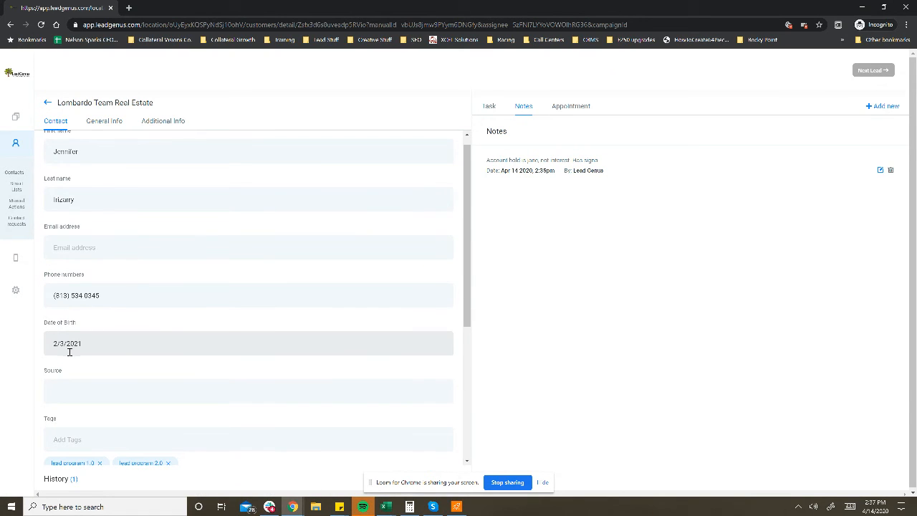
scroll(411, 367, "down", 4)
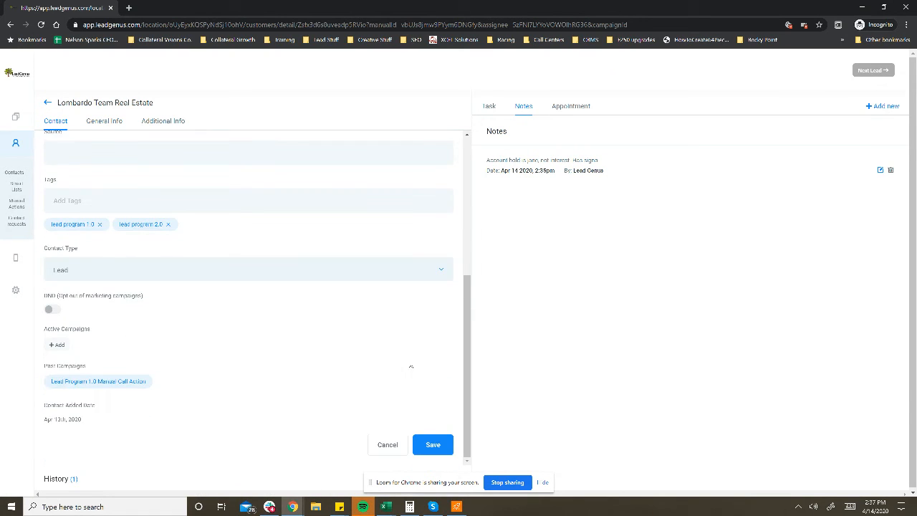
left_click(432, 452)
Step: Review the lead's general business information, from business name to website
scroll(170, 280, "up", 5)
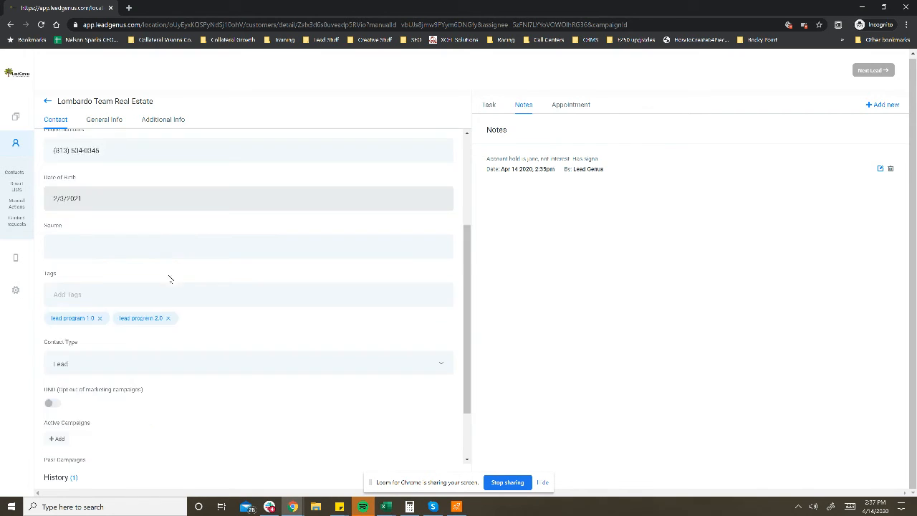
left_click(94, 125)
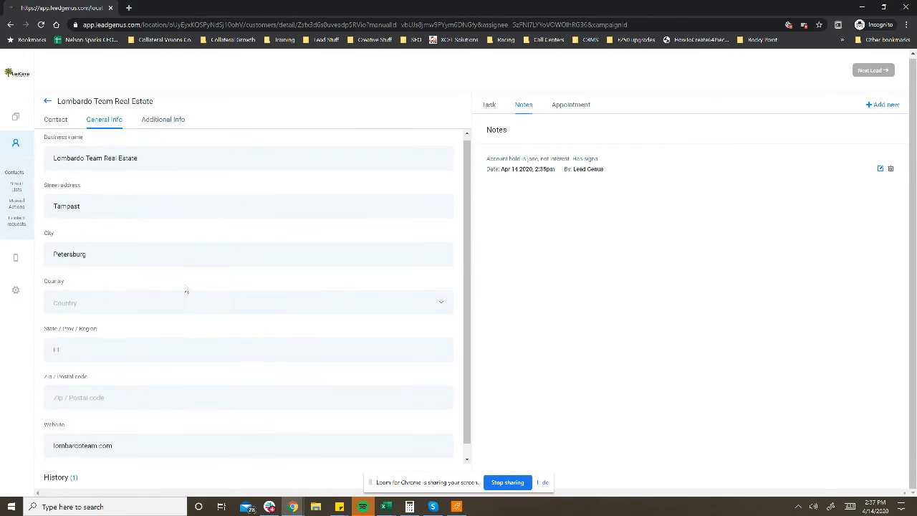
scroll(185, 290, "down", 1)
scroll(185, 289, "up", 1)
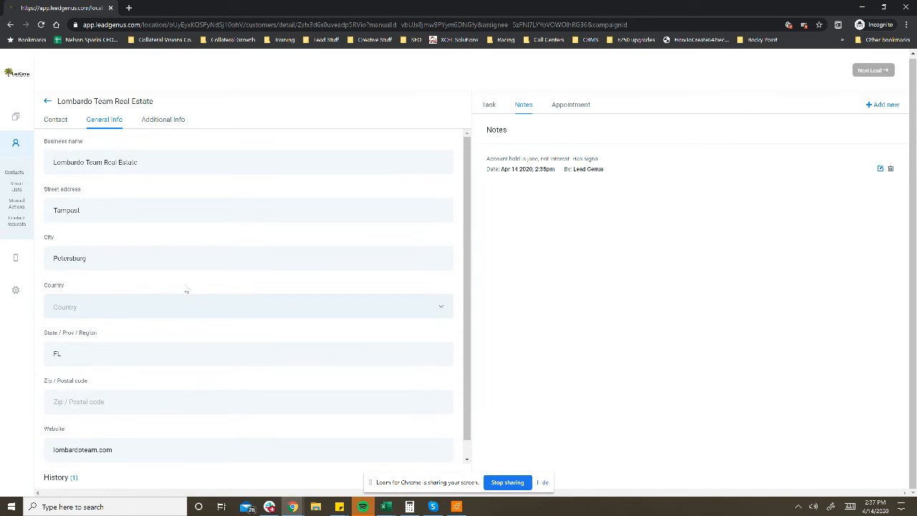
Step: Mark both Subsidy and Smoker as YES in the lead's additional information
left_click(150, 123)
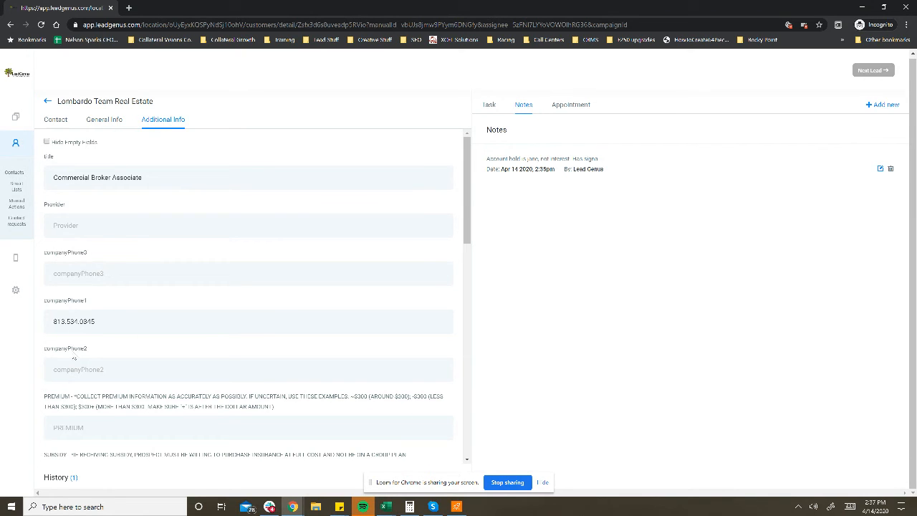
scroll(108, 356, "down", 2)
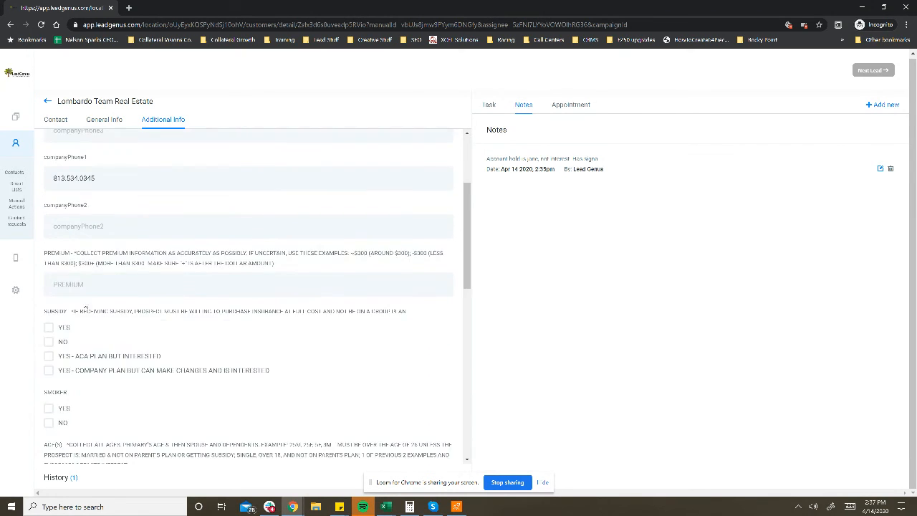
scroll(94, 228, "up", 1)
scroll(104, 270, "down", 2)
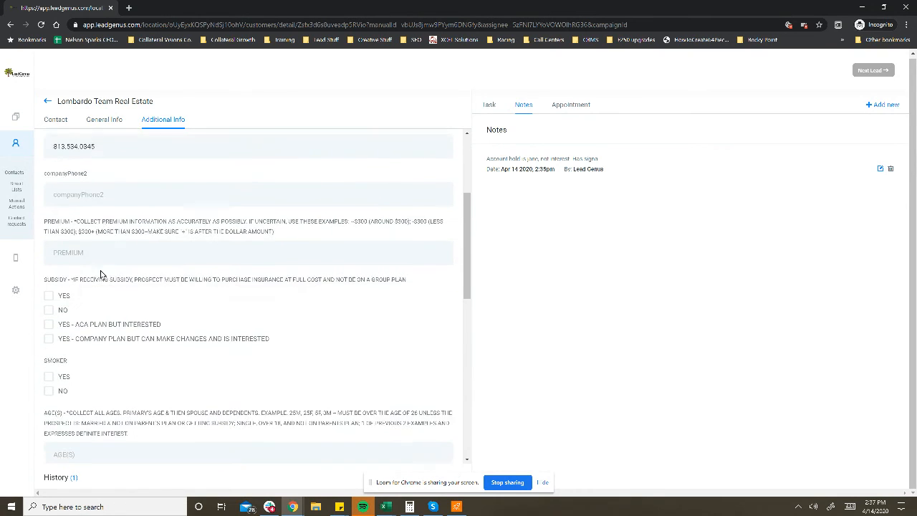
left_click(49, 280)
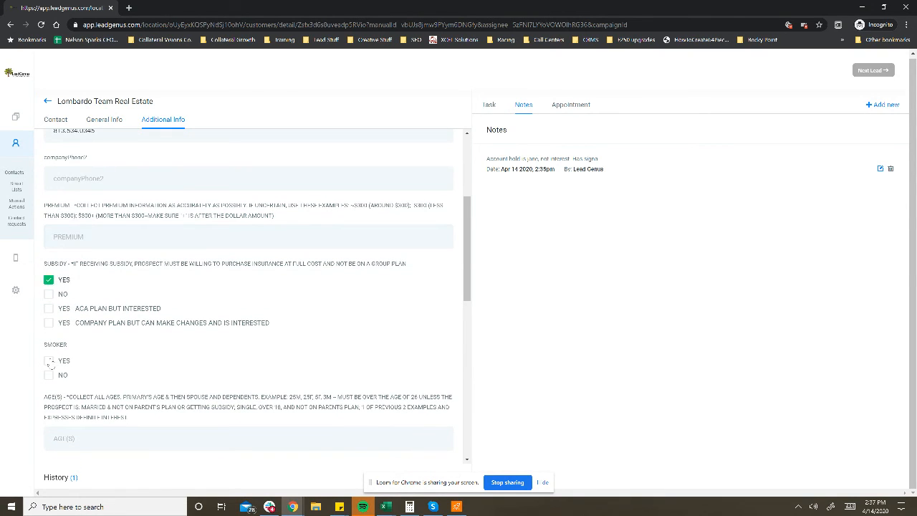
left_click(49, 361)
scroll(72, 323, "down", 2)
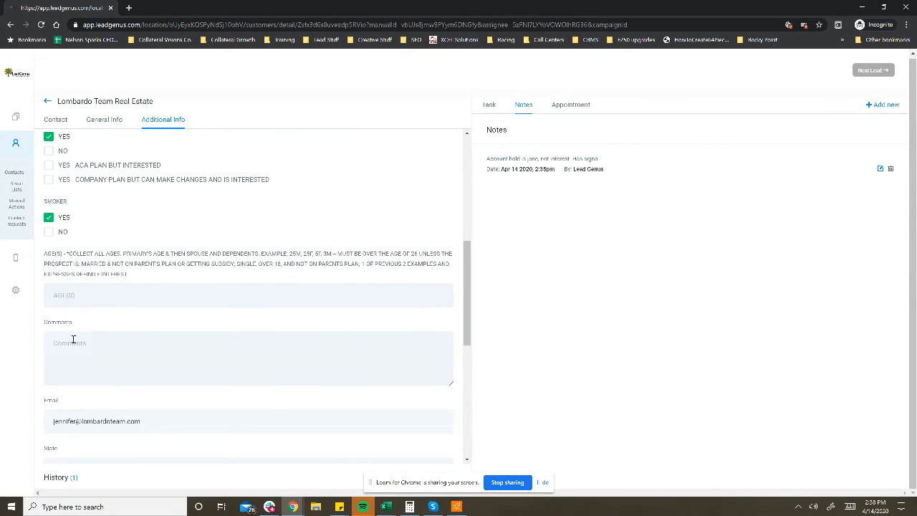
Step: Check the State and REP choices without selecting any, and save the lead's additional information
scroll(73, 339, "down", 2)
left_click(65, 327)
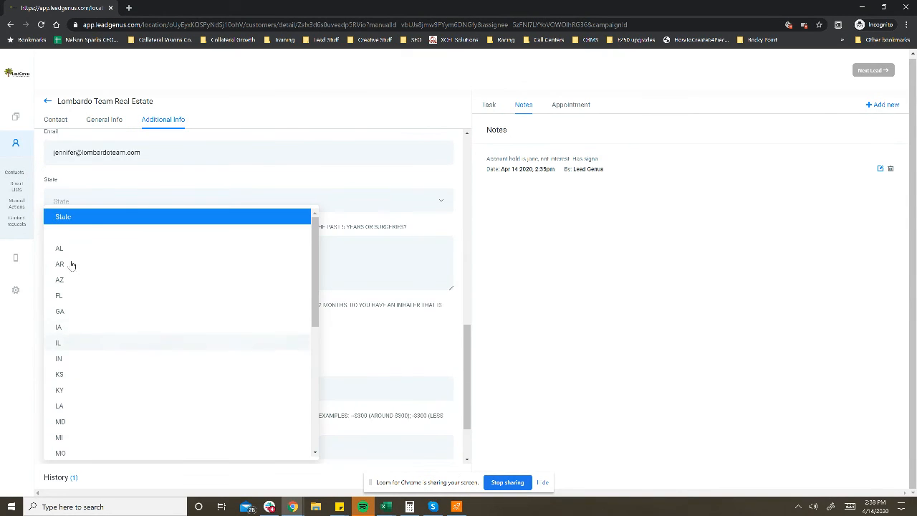
left_click(144, 200)
scroll(118, 358, "down", 1)
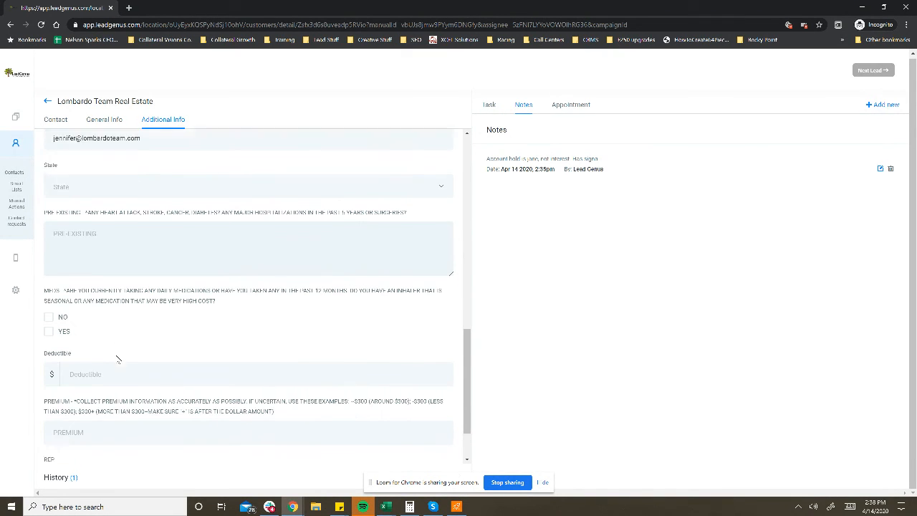
scroll(118, 358, "down", 1)
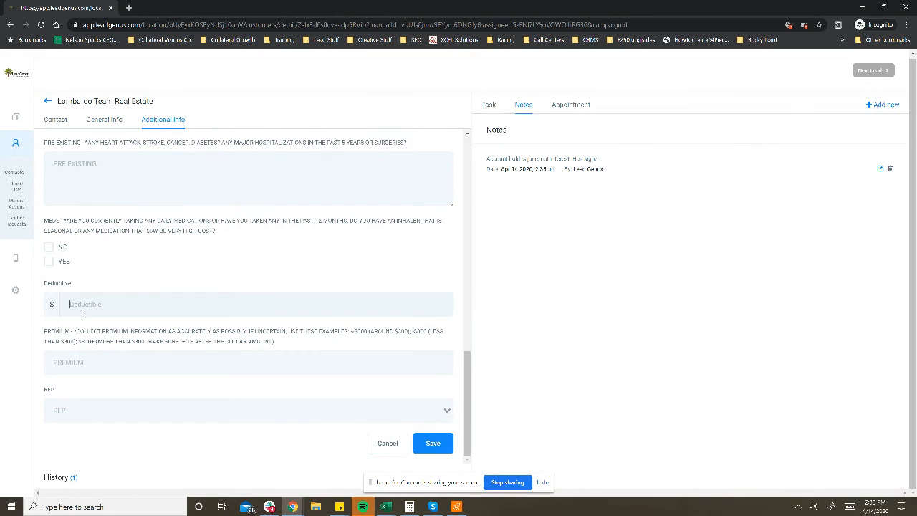
left_click(86, 407)
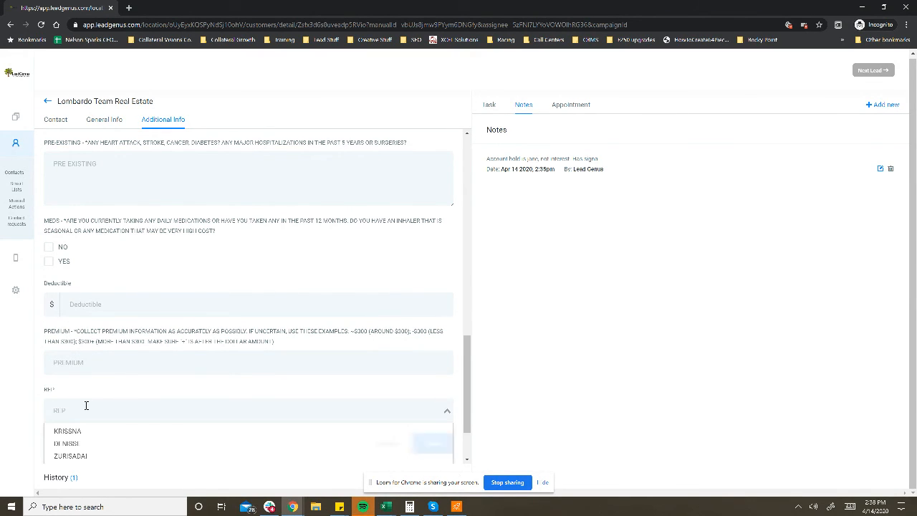
left_click(126, 397)
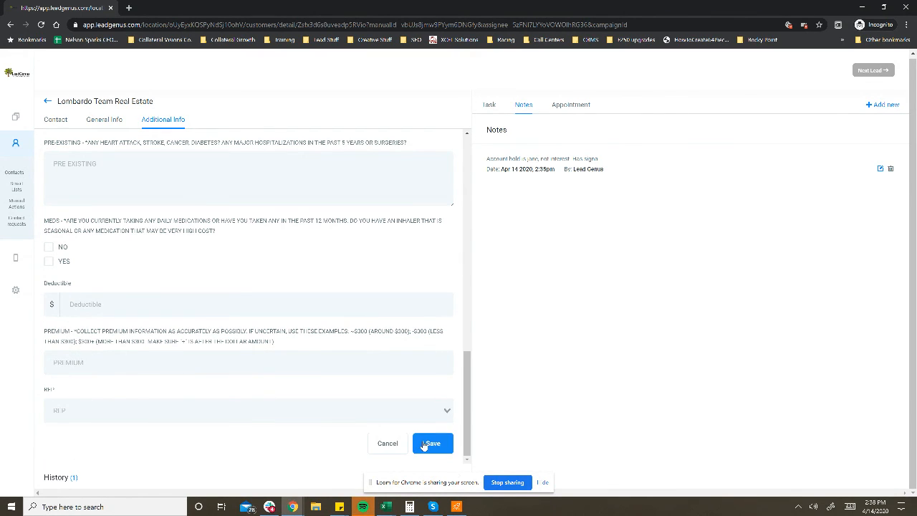
left_click(425, 442)
Step: Look back over the lead's additional, general and contact information, and examine its tasks and saved note
scroll(216, 316, "up", 3)
scroll(216, 316, "up", 10)
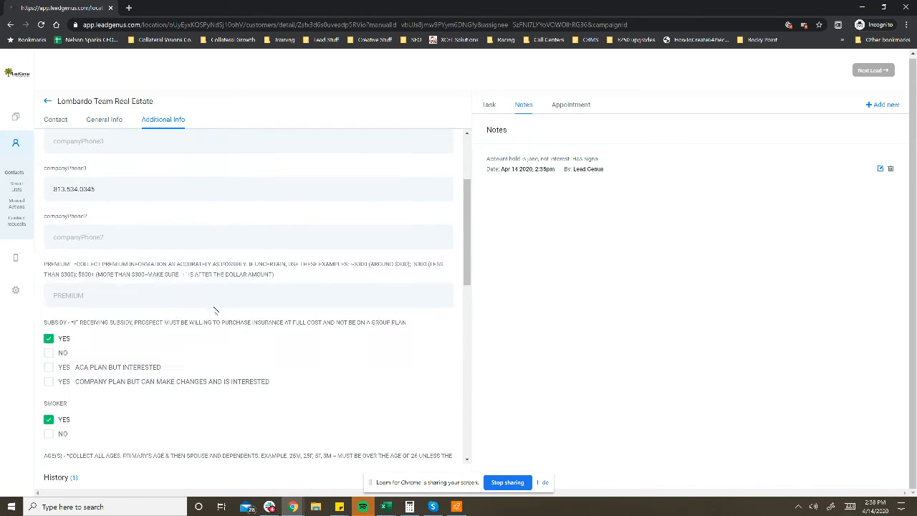
left_click(103, 122)
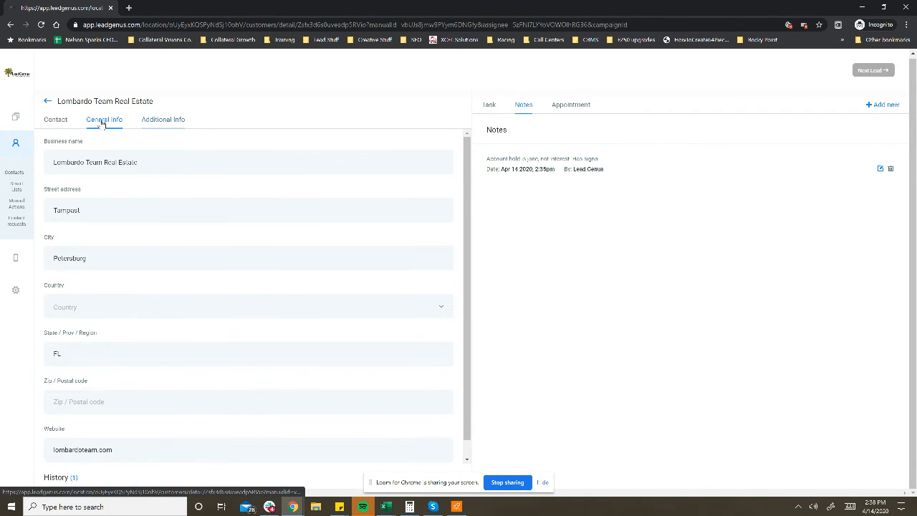
left_click(58, 121)
triple_click(508, 169)
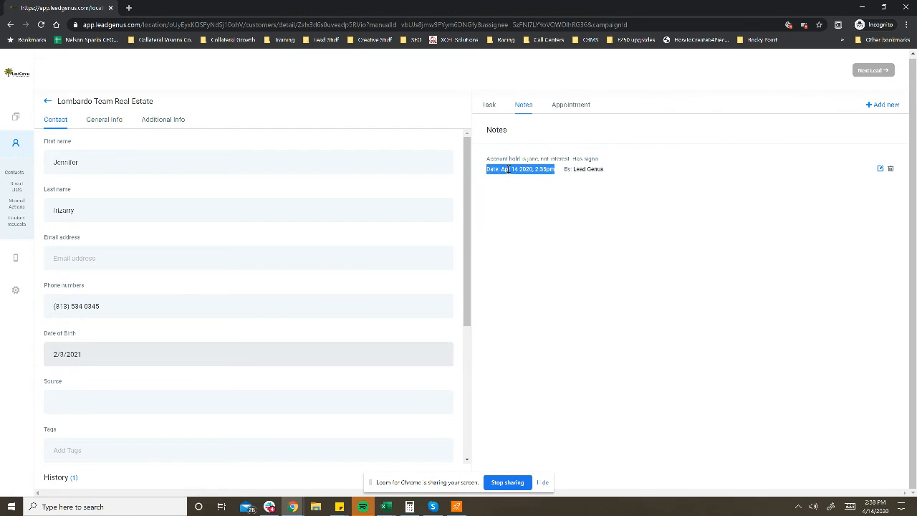
left_click(490, 106)
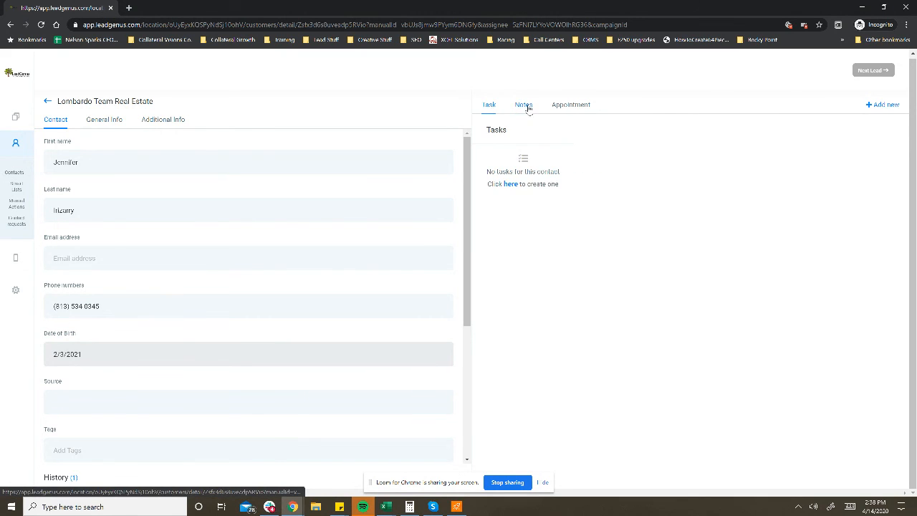
left_click(525, 105)
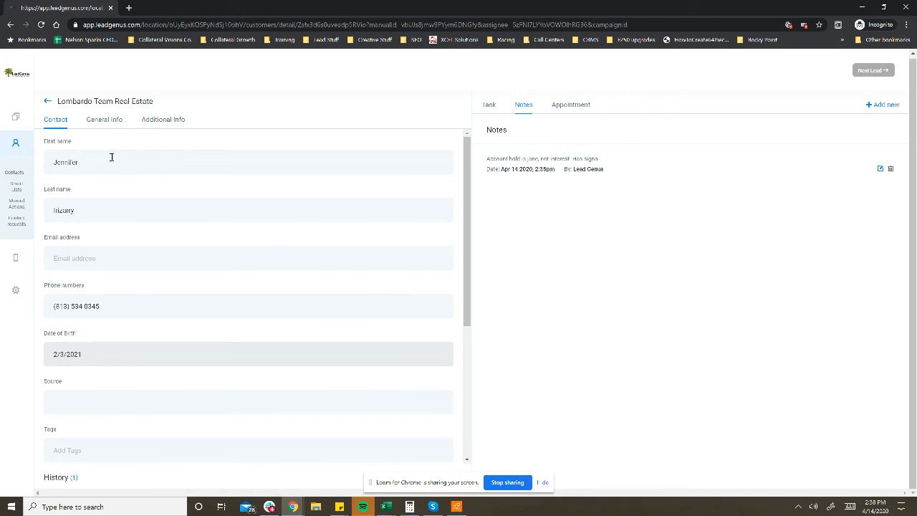
Step: Advance to the next lead in the queue and log the call outcome as Completed
left_click(868, 71)
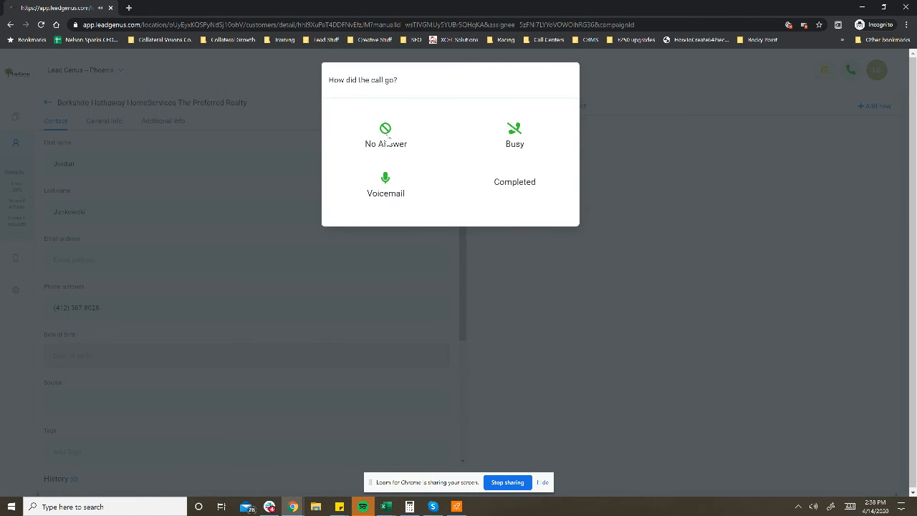
left_click(514, 183)
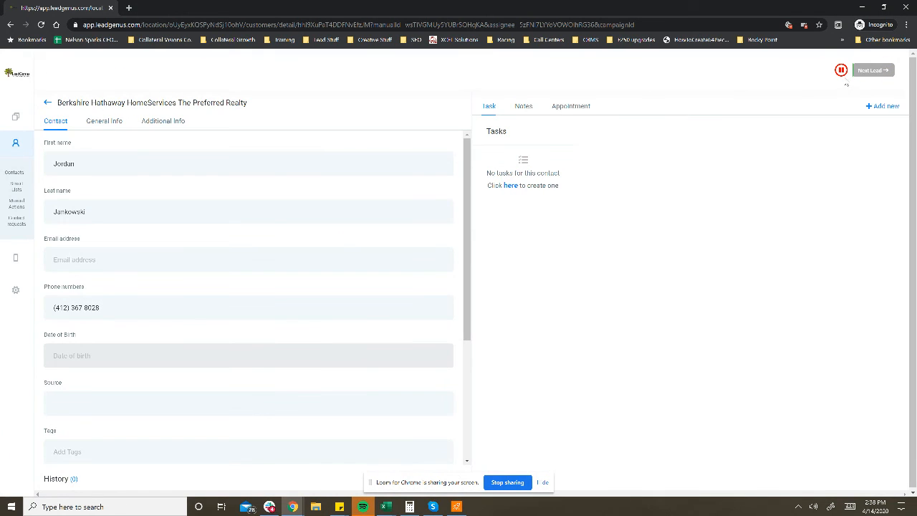
left_click(92, 254)
type("email")
key("BackSpace")
key("BackSpace")
key("BackSpace")
key("BackSpace")
key("BackSpace")
Step: Pause the automatic advance to the next lead and look over the current lead's contact details
left_click(842, 75)
scroll(86, 358, "down", 5)
scroll(90, 373, "up", 5)
Step: Open a blank note for the lead, leave it empty and view the lead's appointments
left_click(524, 106)
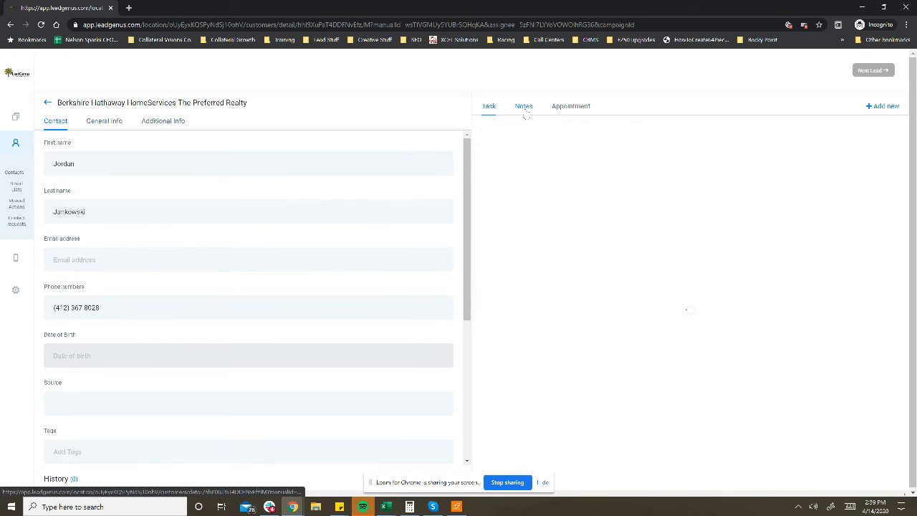
left_click(678, 322)
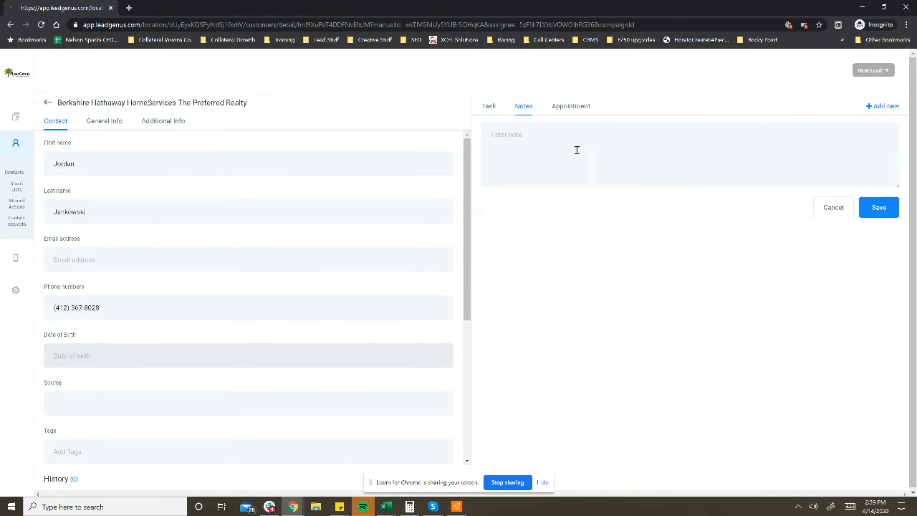
left_click(554, 106)
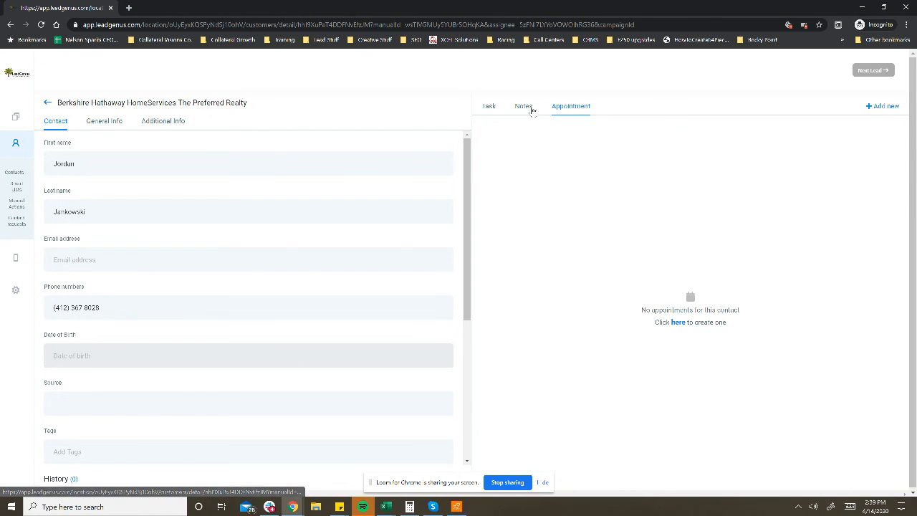